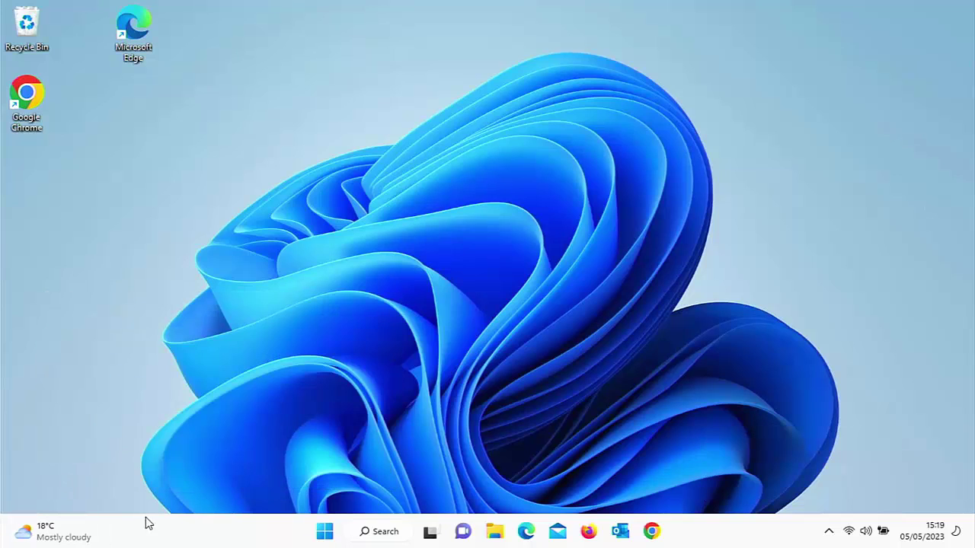
- Open File Explorer and go to the Pictures folder
{"action": "mouse_move", "coordinate": [428, 538]}
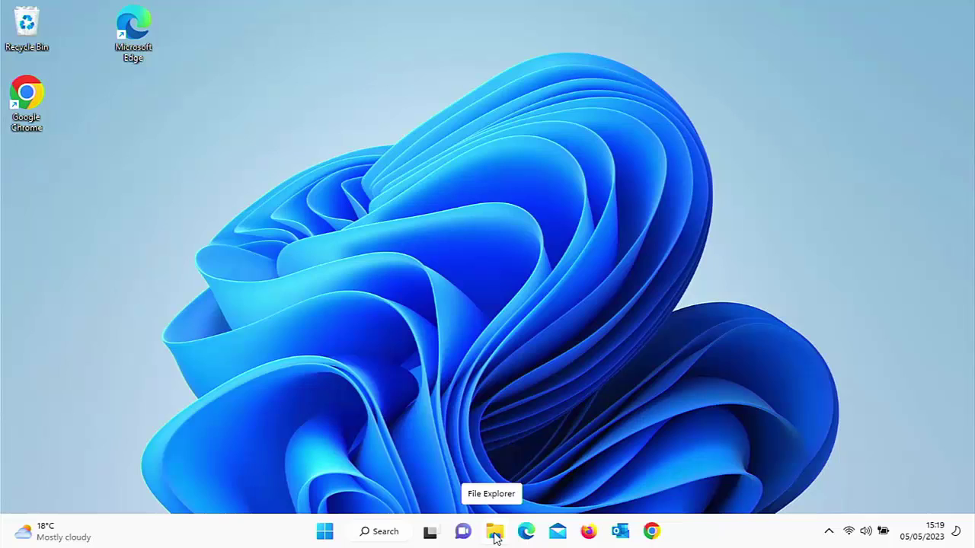
{"action": "left_click", "coordinate": [496, 536]}
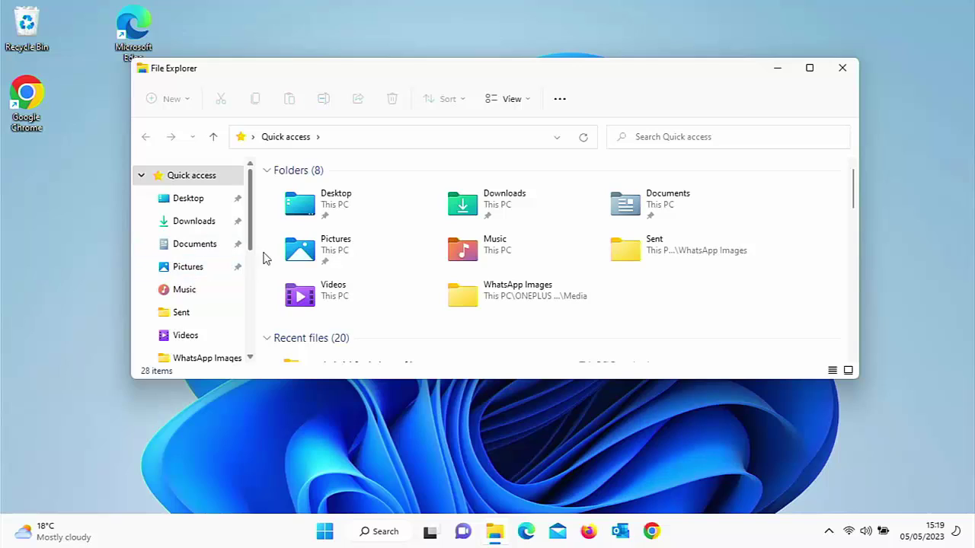
{"action": "double_click", "coordinate": [331, 252]}
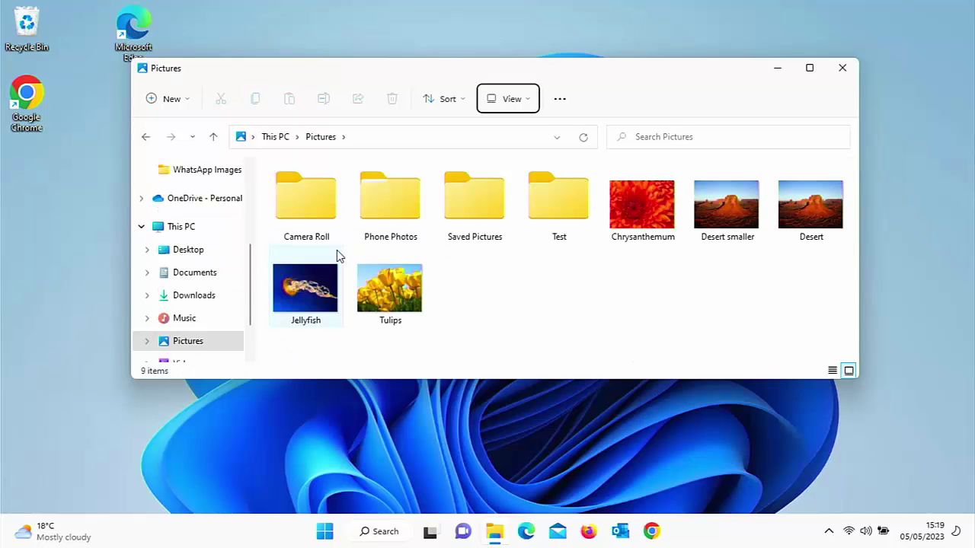
- Create a new folder named "Whats App Images" in the Pictures folder
{"action": "right_click", "coordinate": [499, 296]}
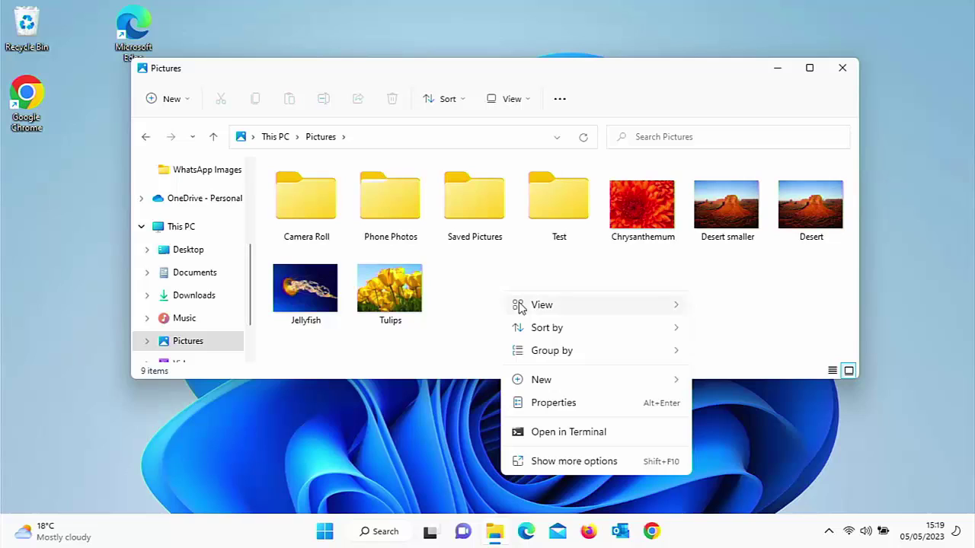
{"action": "left_click", "coordinate": [551, 464]}
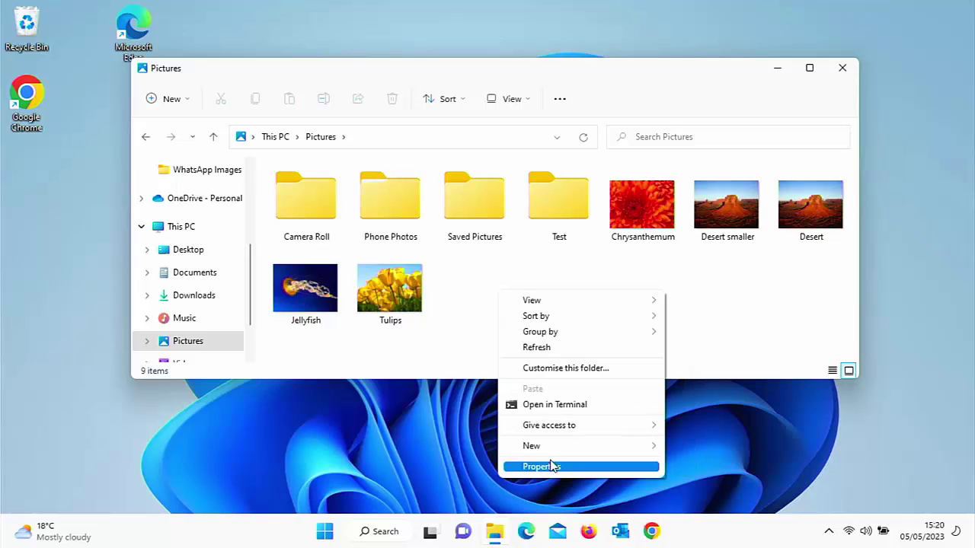
{"action": "mouse_move", "coordinate": [554, 448]}
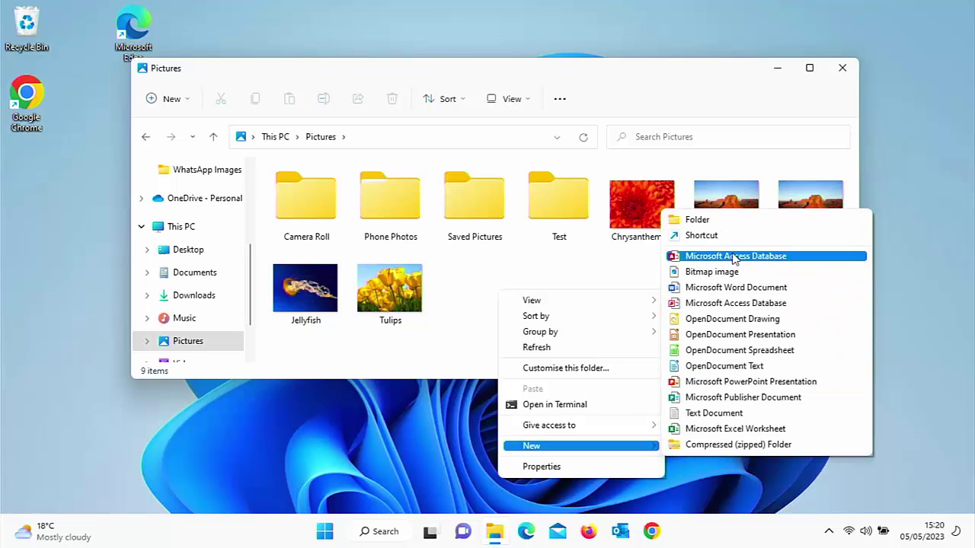
{"action": "left_click", "coordinate": [726, 230]}
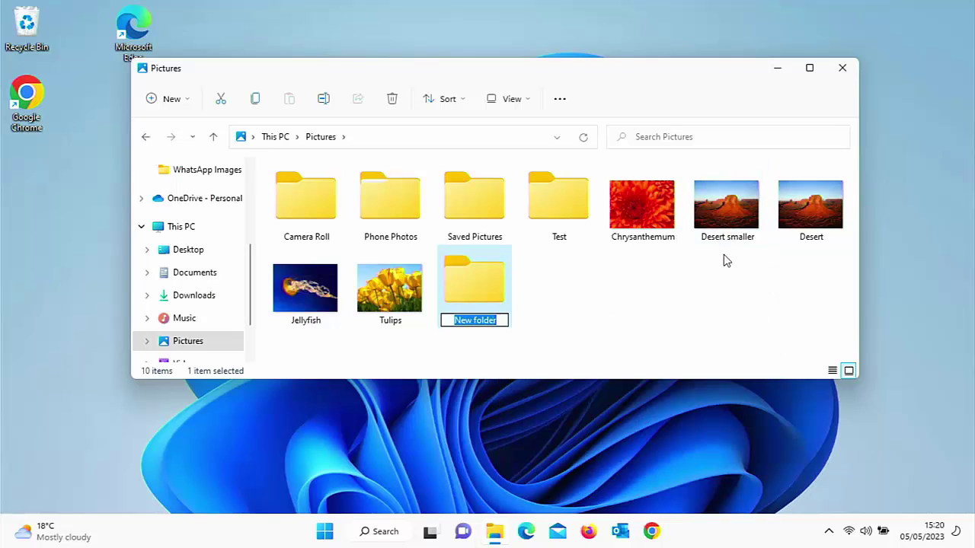
{"action": "type", "text": "Whats App Images"}
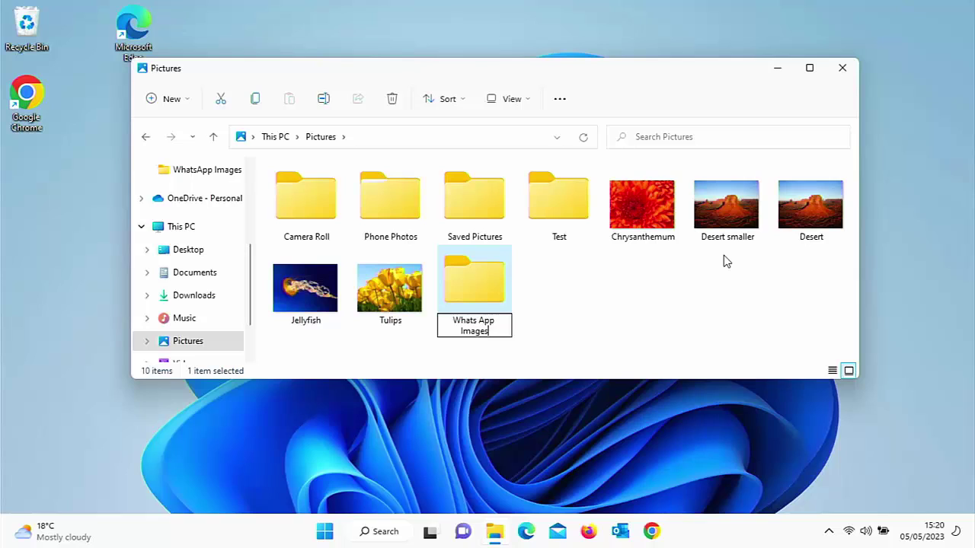
{"action": "key", "text": "Return"}
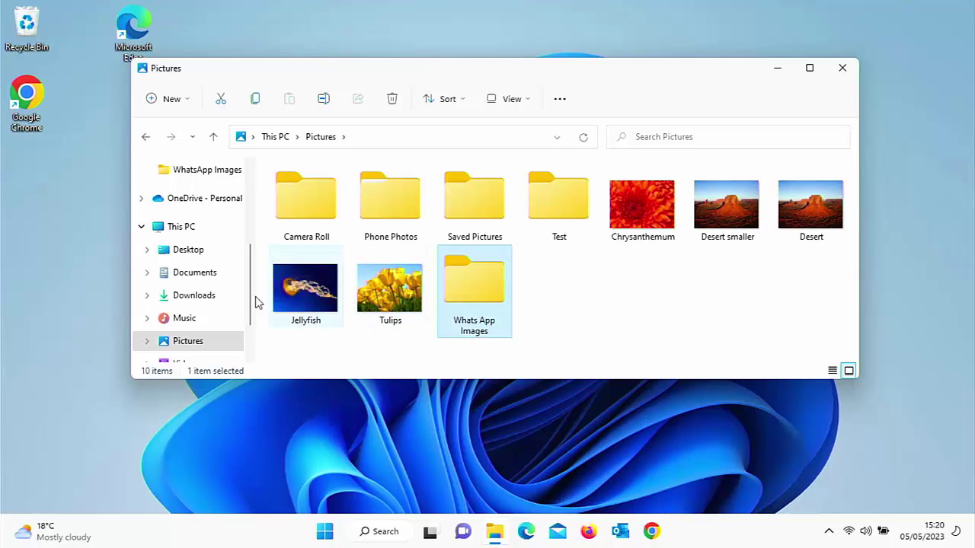
- Create a new folder named "Whats App Videos" in the Videos folder
{"action": "scroll", "coordinate": [212, 326], "scroll_direction": "down", "scroll_amount": 1}
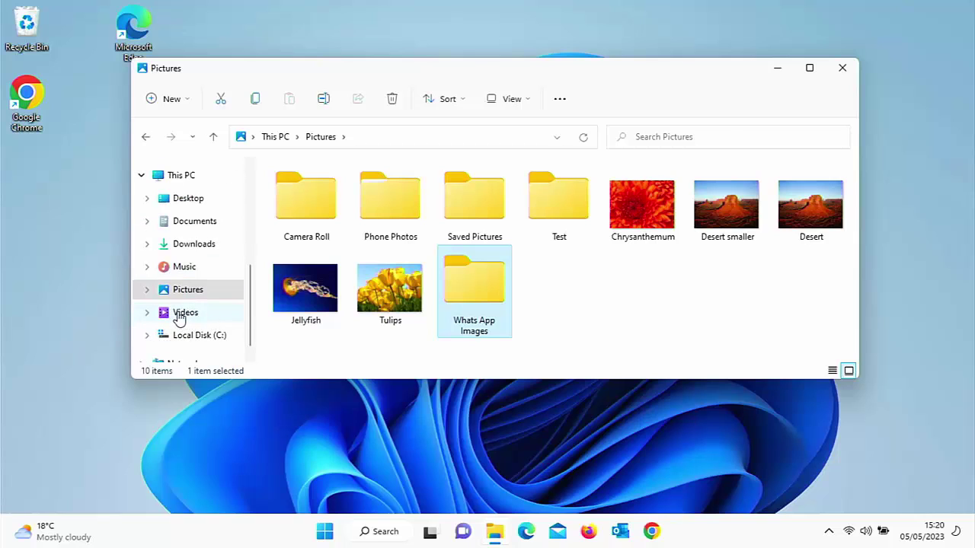
{"action": "left_click", "coordinate": [183, 314]}
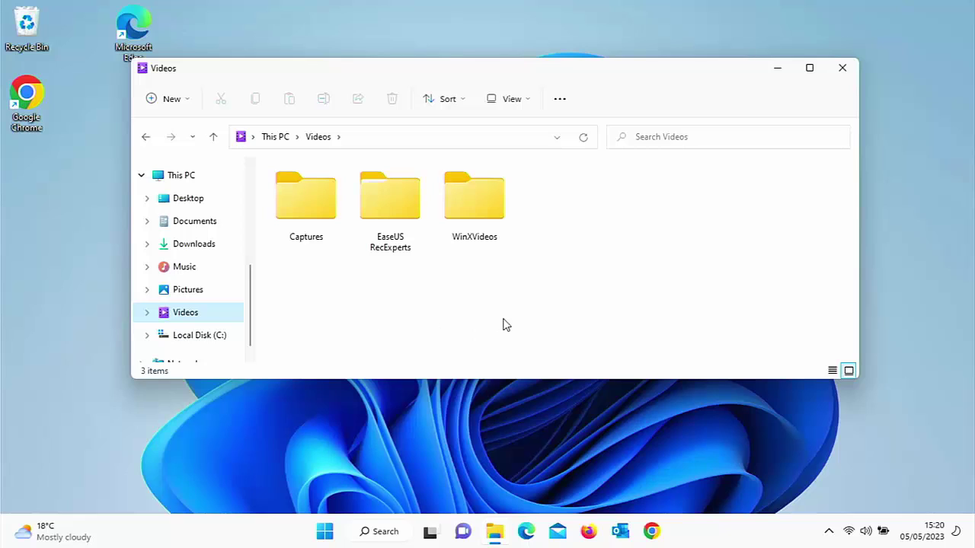
{"action": "left_click", "coordinate": [565, 209]}
{"action": "right_click", "coordinate": [566, 208]}
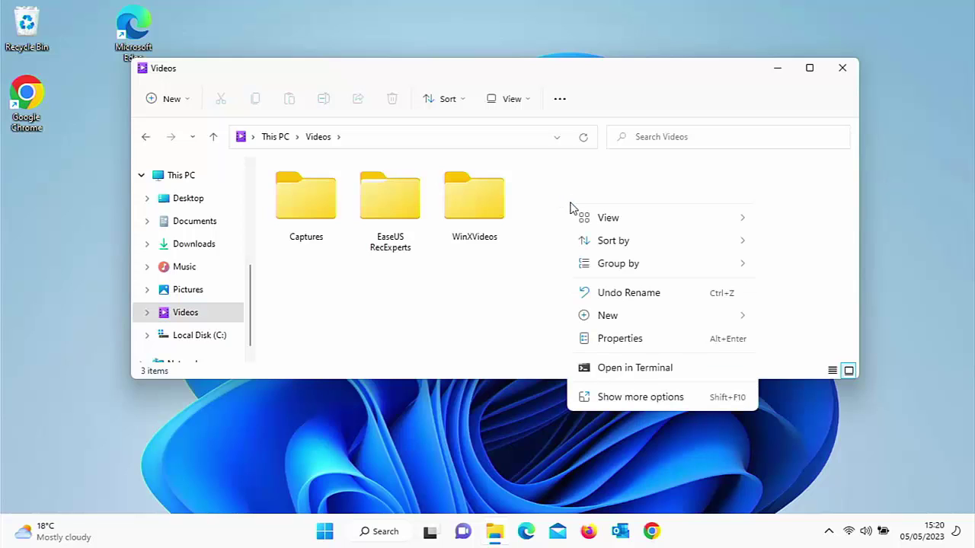
{"action": "left_click", "coordinate": [627, 397]}
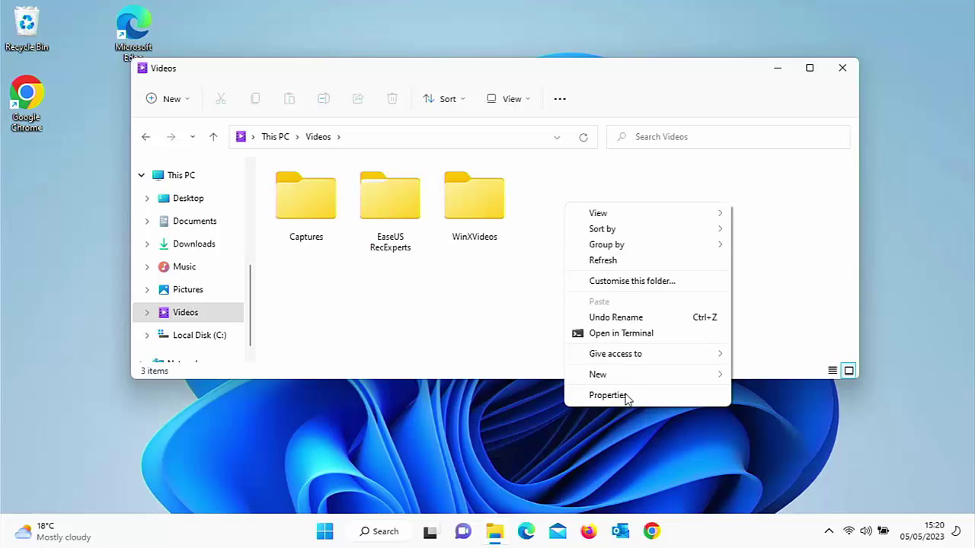
{"action": "mouse_move", "coordinate": [617, 376]}
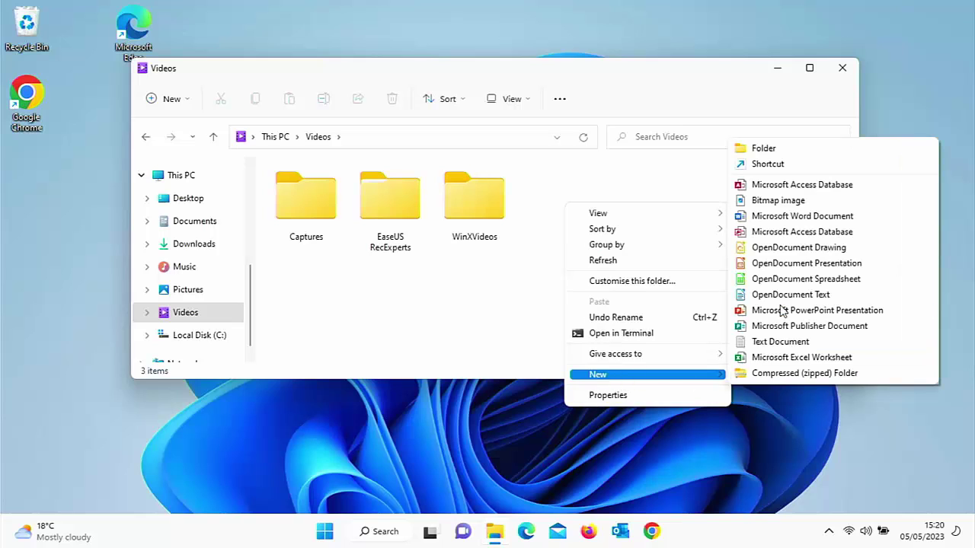
{"action": "left_click", "coordinate": [783, 150]}
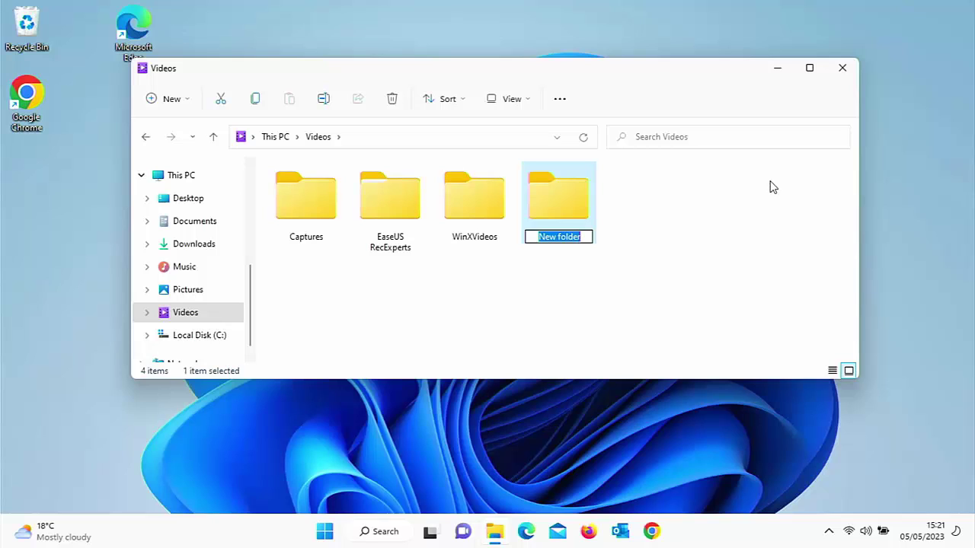
{"action": "type", "text": "Whats App Videos"}
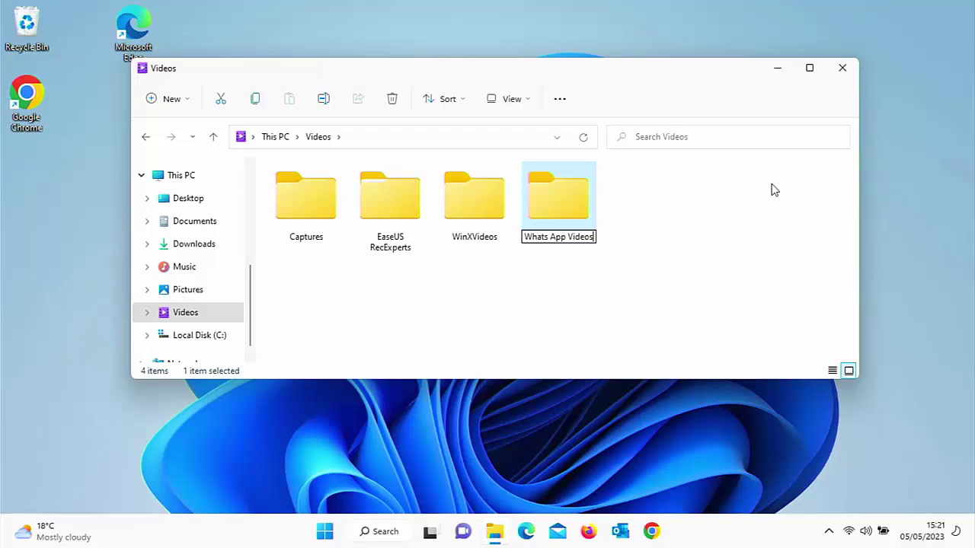
{"action": "key", "text": "Return"}
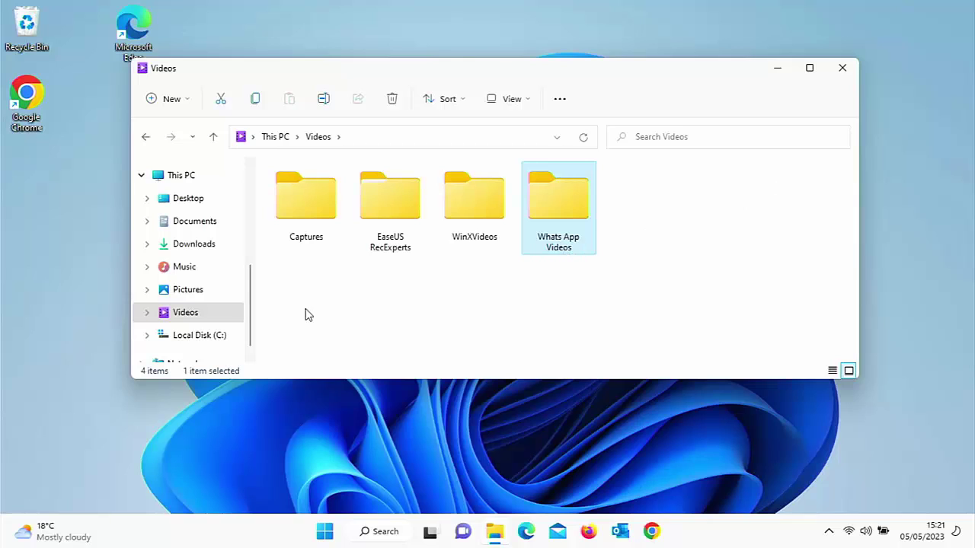
- From This PC, open the ONEPLUS A6003 phone's Internal shared storage
{"action": "left_click", "coordinate": [174, 179]}
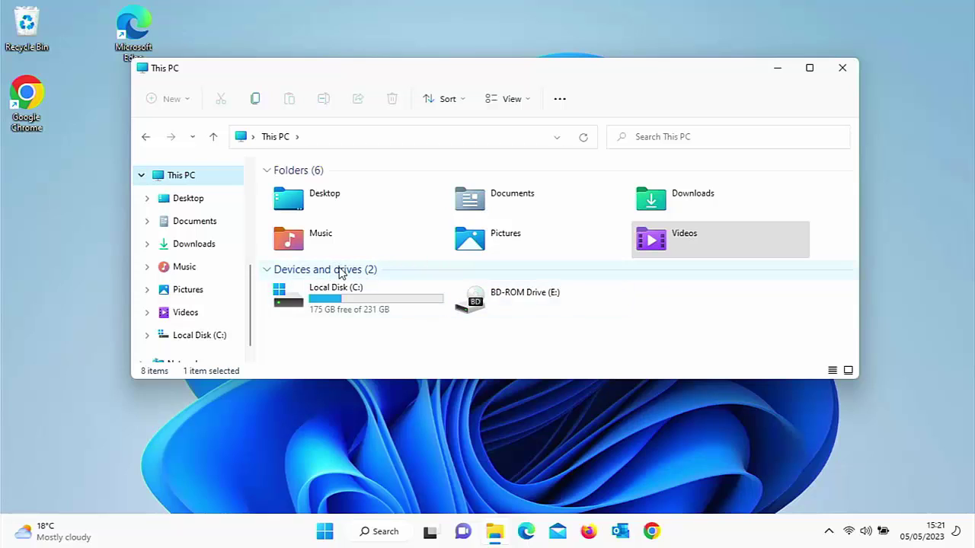
{"action": "left_click", "coordinate": [267, 271]}
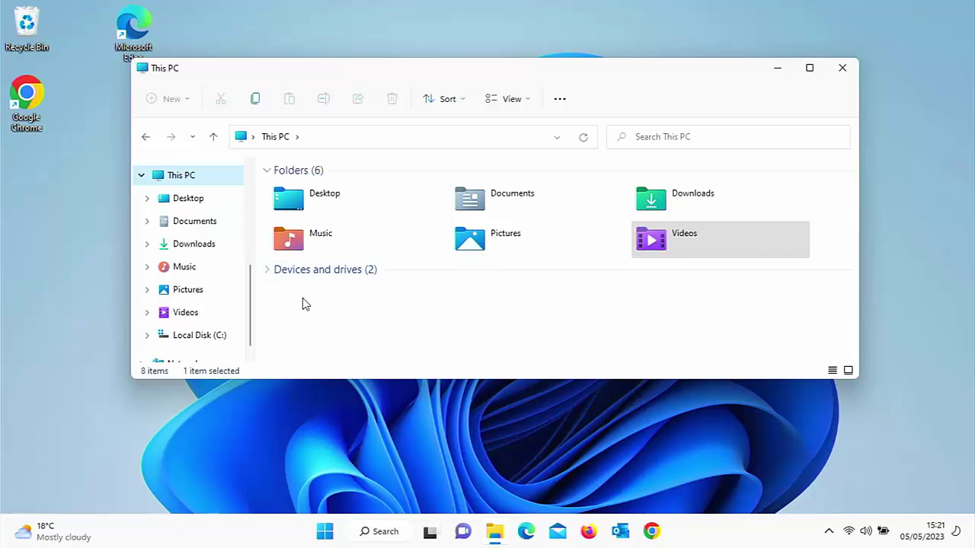
{"action": "left_click", "coordinate": [267, 270]}
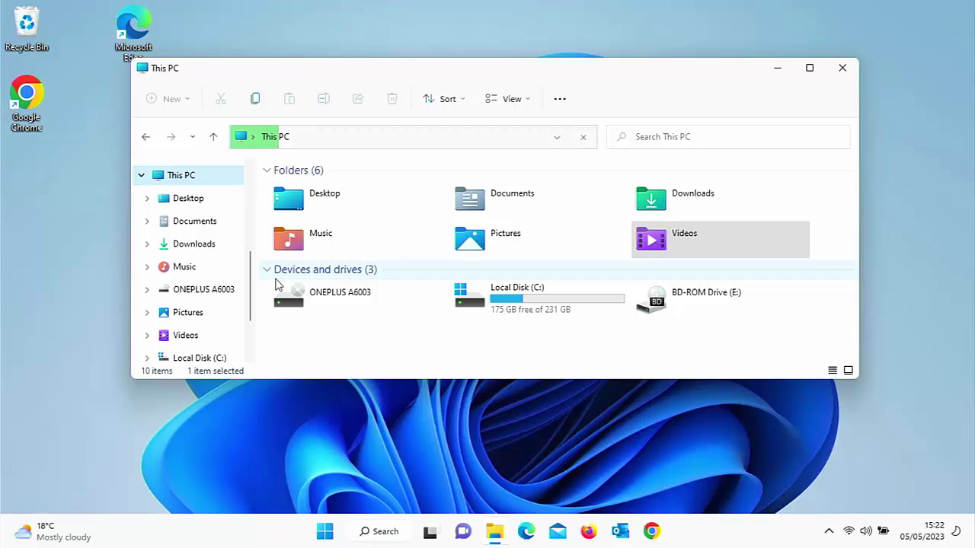
{"action": "double_click", "coordinate": [318, 298]}
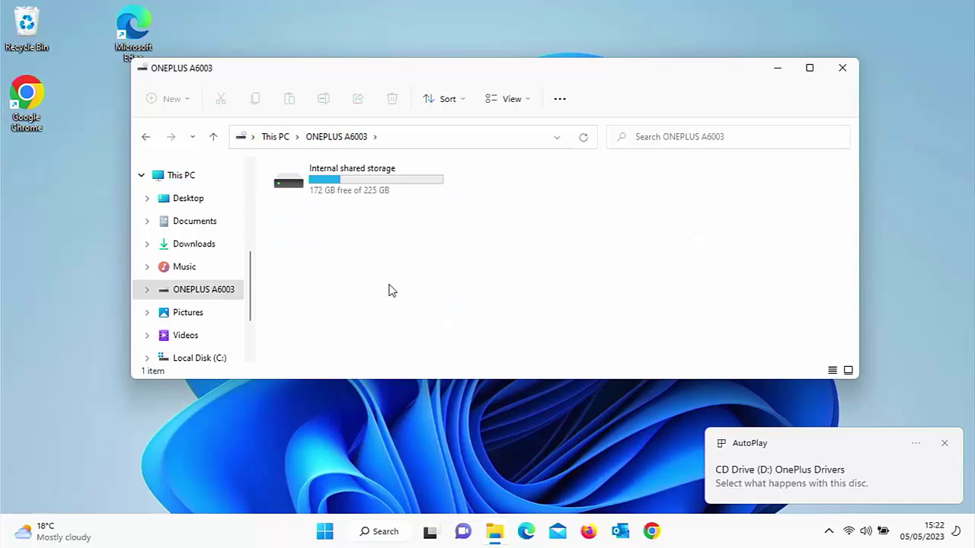
{"action": "double_click", "coordinate": [363, 188]}
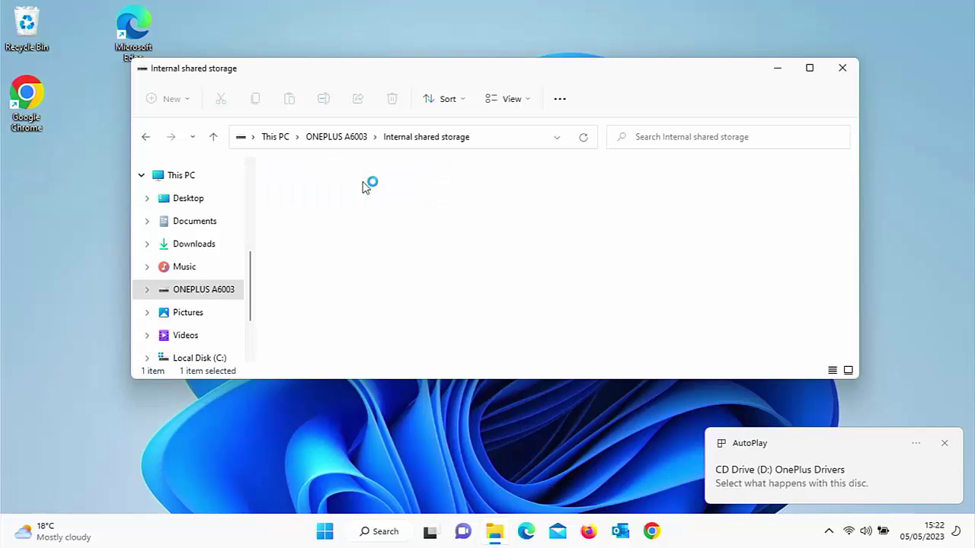
- Open the WhatsApp Images folder inside WhatsApp > Media on the phone's storage
{"action": "scroll", "coordinate": [449, 251], "scroll_direction": "down", "scroll_amount": 3}
{"action": "scroll", "coordinate": [450, 251], "scroll_direction": "down", "scroll_amount": 5}
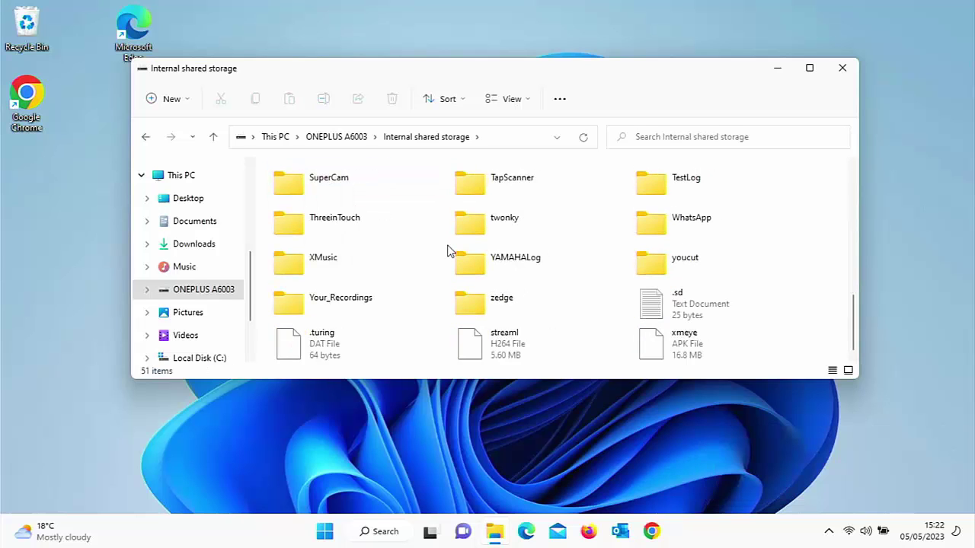
{"action": "double_click", "coordinate": [683, 227]}
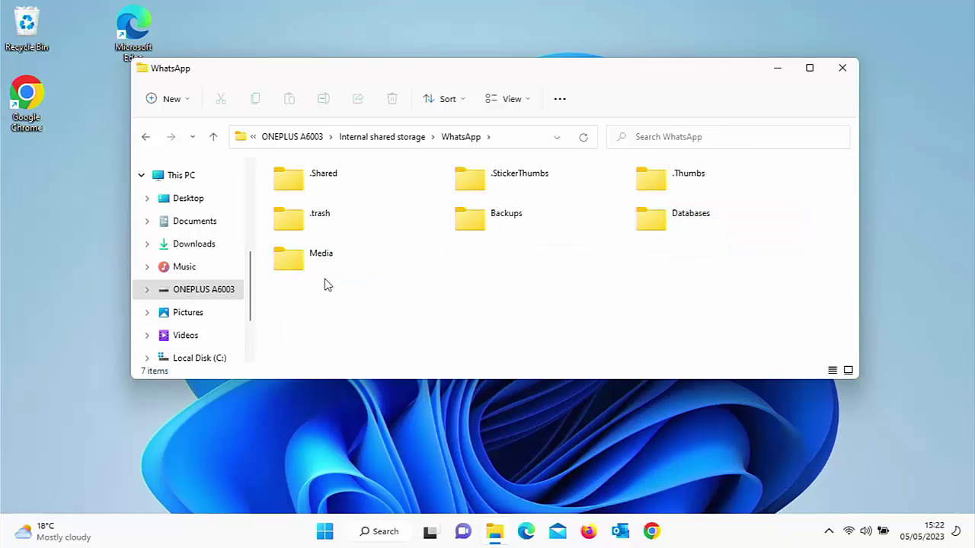
{"action": "double_click", "coordinate": [299, 266]}
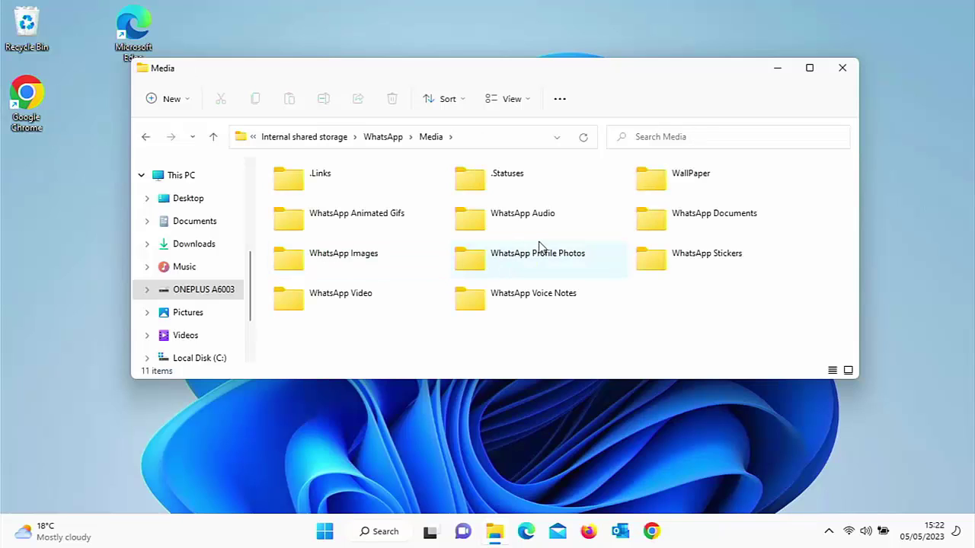
{"action": "double_click", "coordinate": [321, 258]}
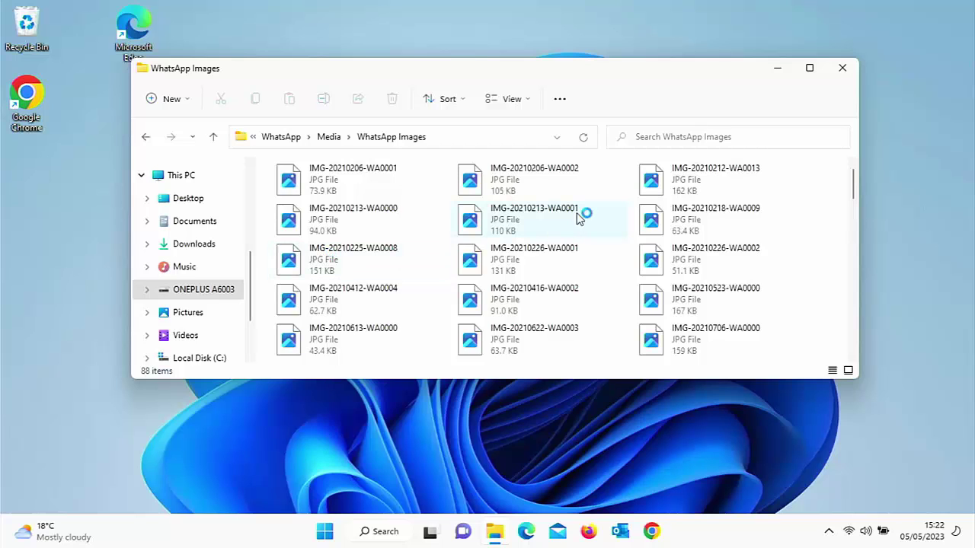
- Maximise the window, look at the pictures in the Sent subfolder and return to WhatsApp Images
{"action": "left_click", "coordinate": [810, 68]}
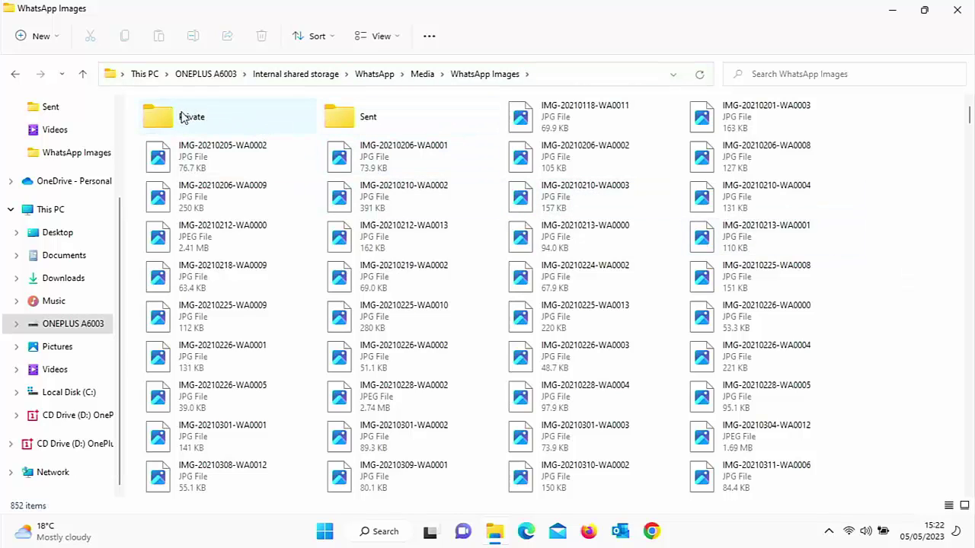
{"action": "double_click", "coordinate": [358, 122]}
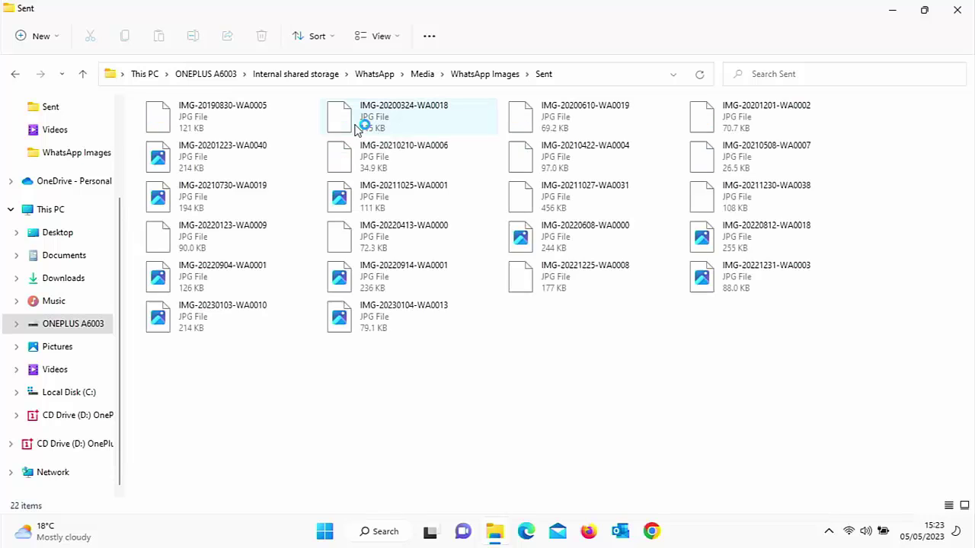
{"action": "left_click", "coordinate": [471, 73]}
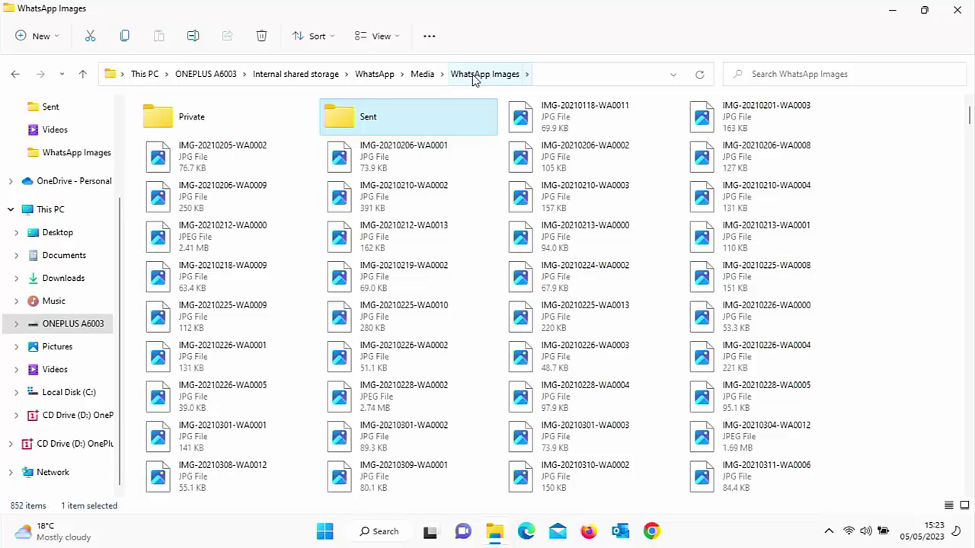
- Copy everything in the phone's WhatsApp Images folder into the "Whats App Images" folder in Pictures
{"action": "key", "text": "ctrl+a"}
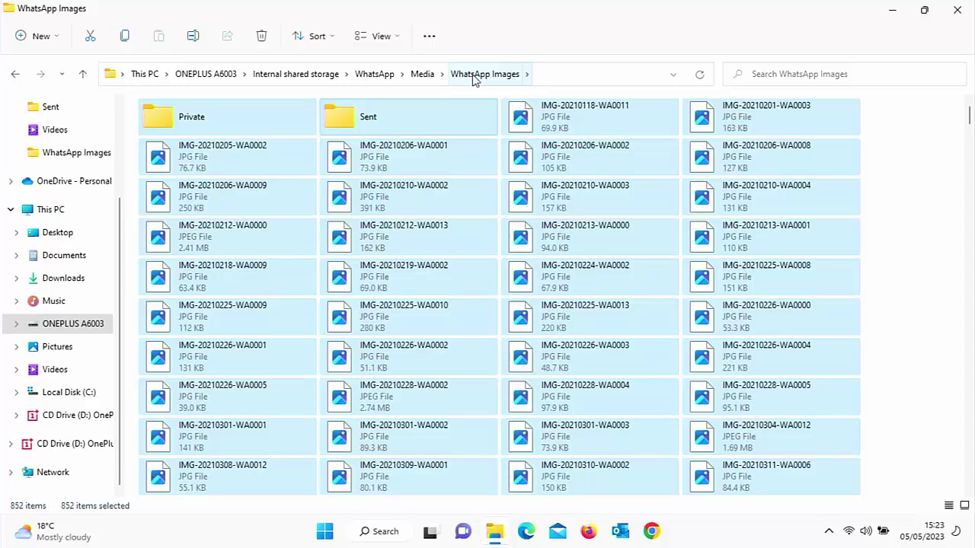
{"action": "key", "text": "ctrl+c"}
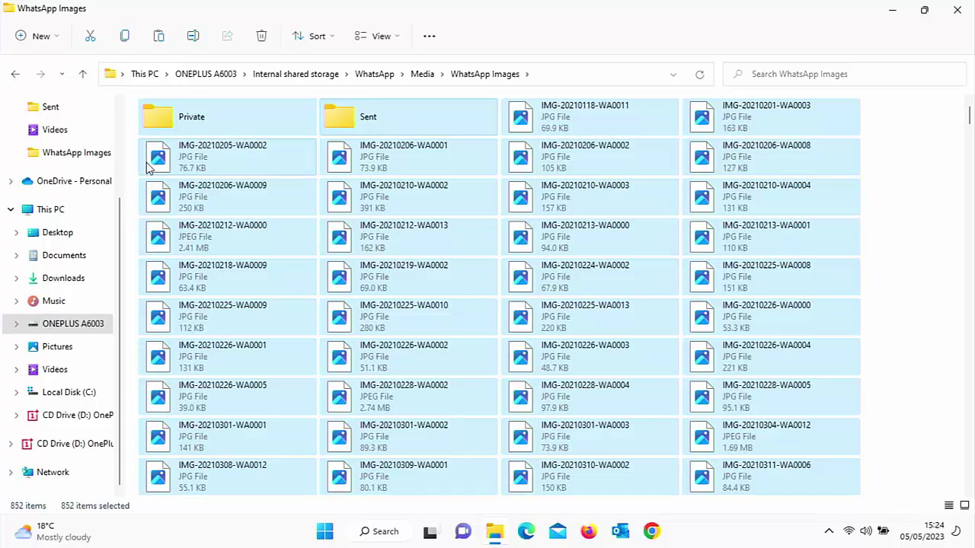
{"action": "left_click", "coordinate": [61, 349]}
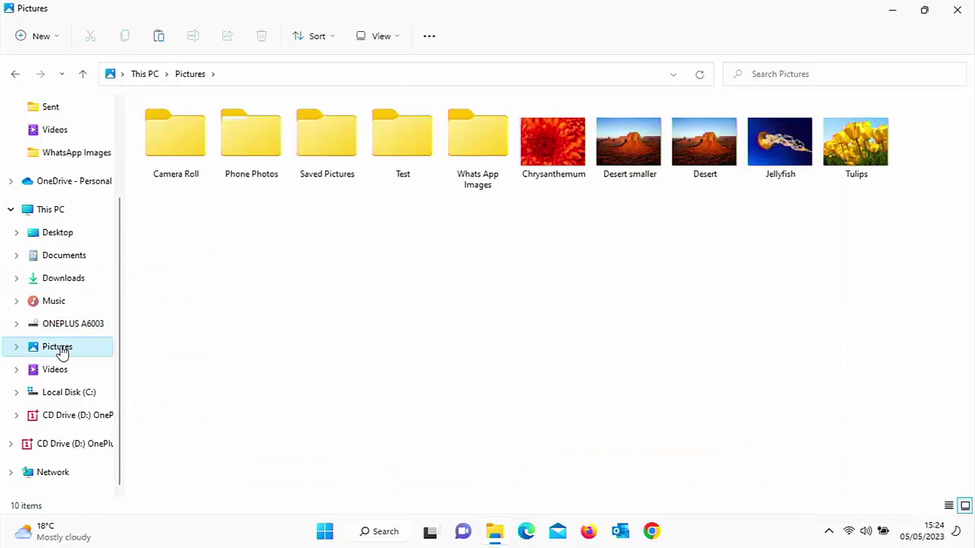
{"action": "double_click", "coordinate": [487, 137]}
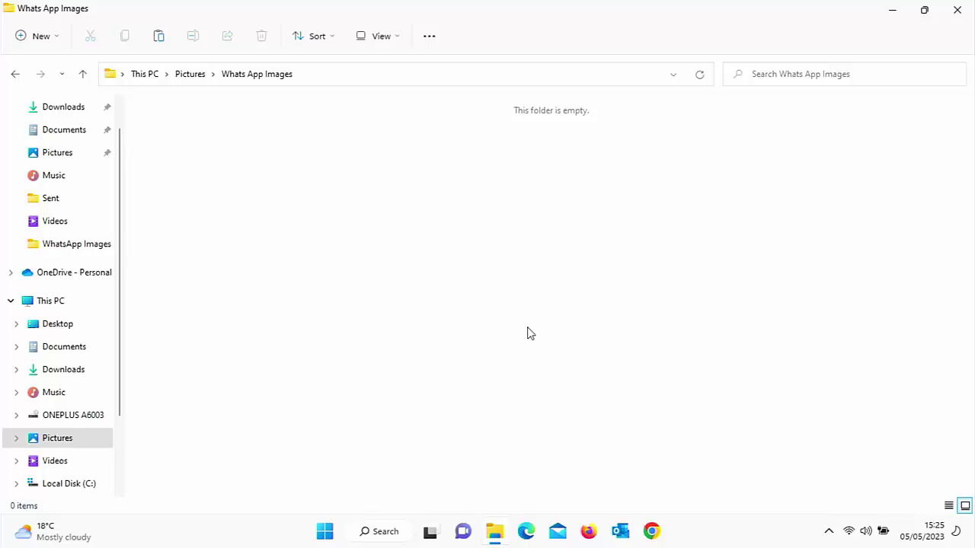
{"action": "key", "text": "ctrl+v"}
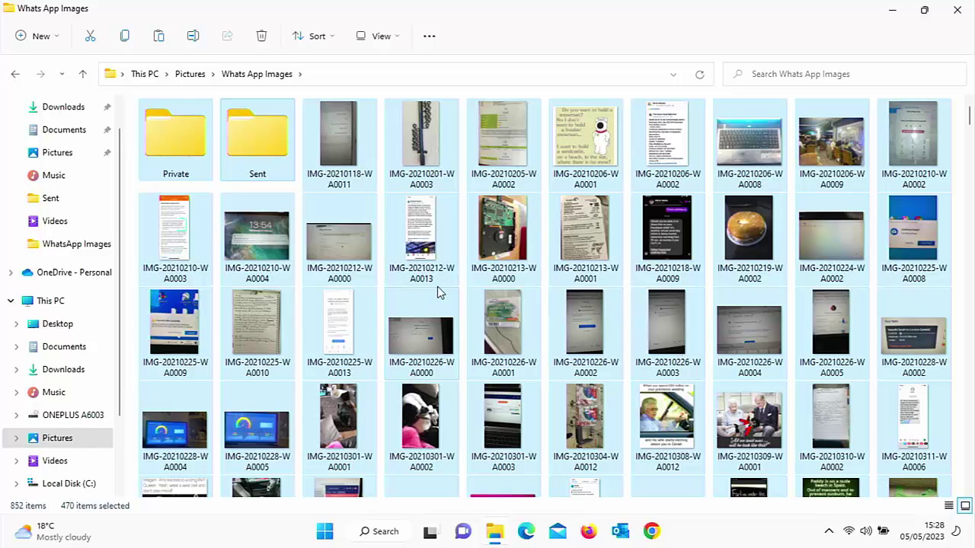
- From This PC, open the WhatsApp Video folder inside WhatsApp > Media on the ONEPLUS A6003's Internal shared storage
{"action": "left_click", "coordinate": [41, 302]}
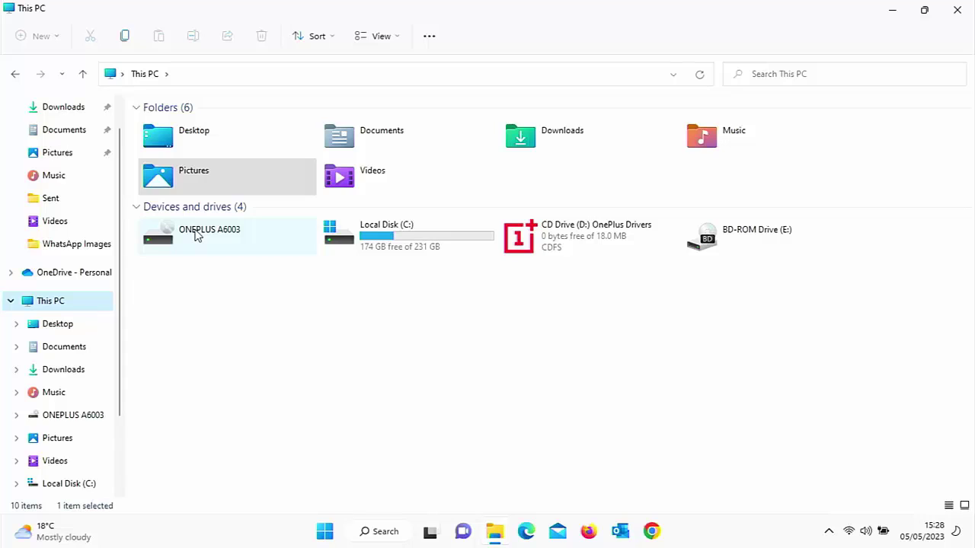
{"action": "double_click", "coordinate": [196, 235]}
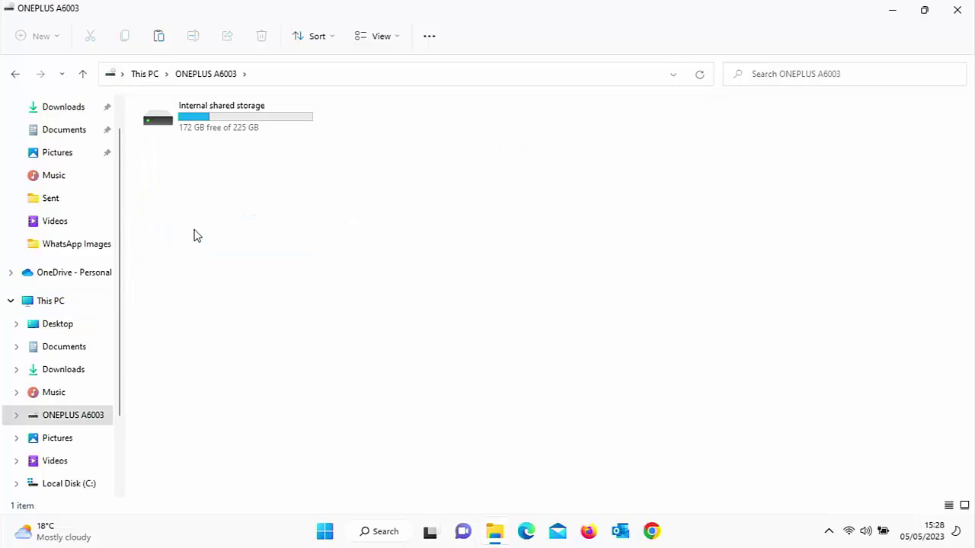
{"action": "double_click", "coordinate": [211, 113]}
{"action": "scroll", "coordinate": [442, 400], "scroll_direction": "down", "scroll_amount": 2}
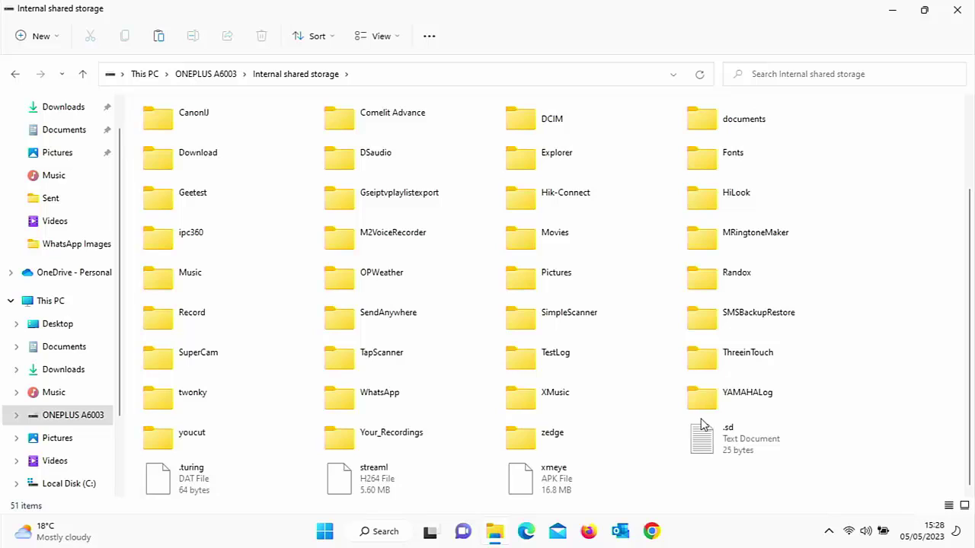
{"action": "double_click", "coordinate": [360, 397]}
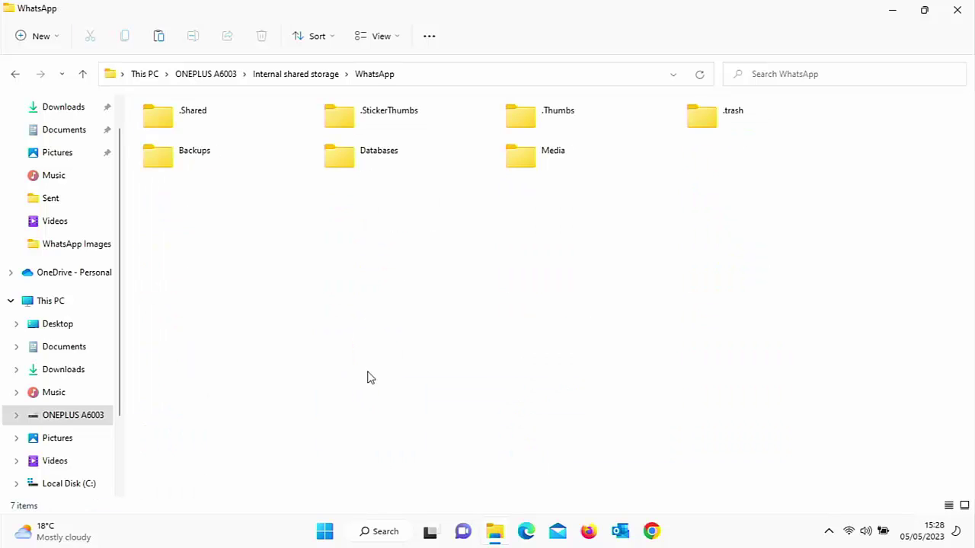
{"action": "left_click", "coordinate": [531, 156]}
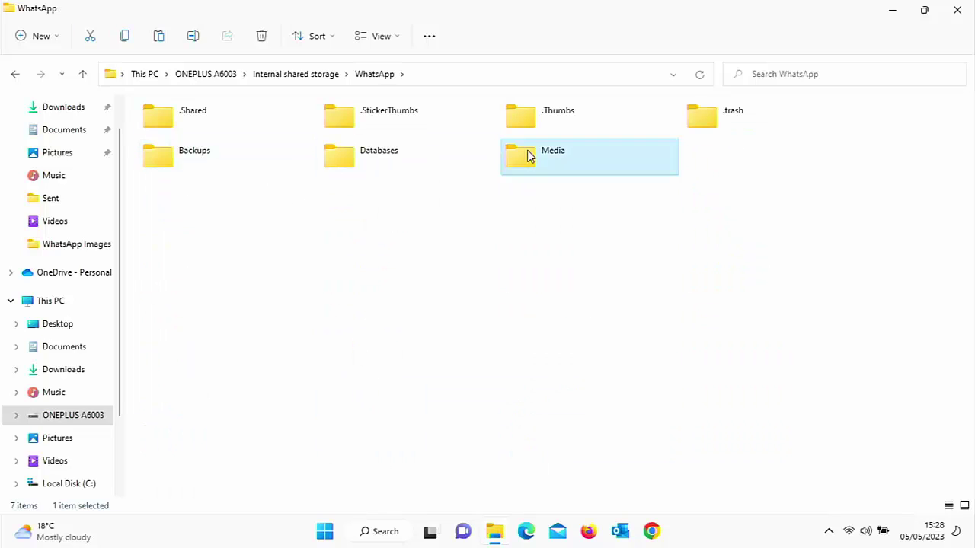
{"action": "double_click", "coordinate": [531, 155]}
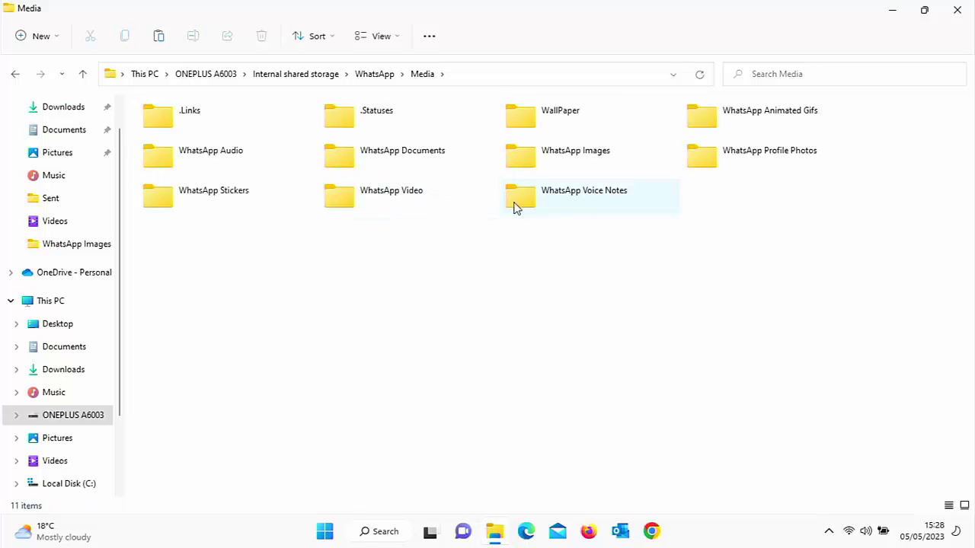
{"action": "double_click", "coordinate": [368, 201]}
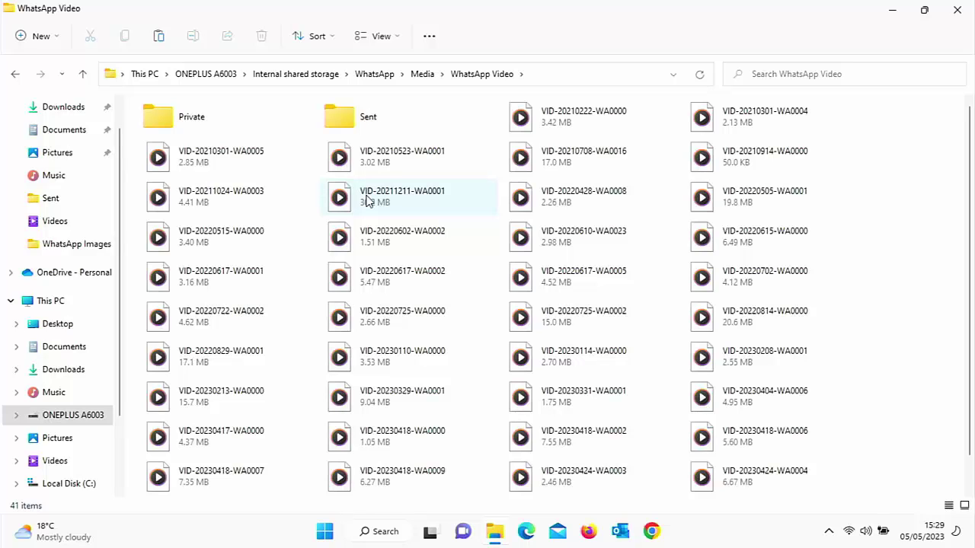
- Copy everything in the phone's WhatsApp Video folder into the "Whats App Videos" folder in Videos and close the window
{"action": "key", "text": "ctrl+a"}
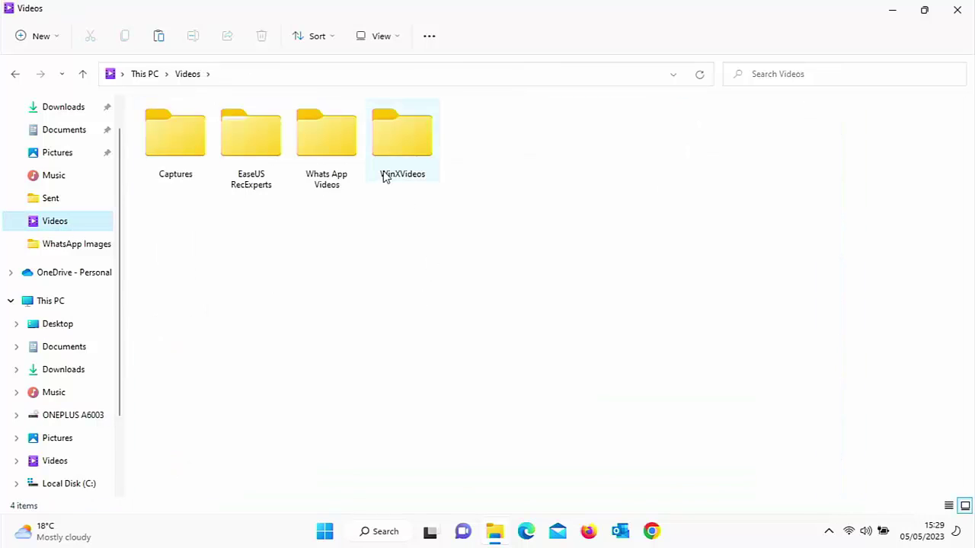
{"action": "double_click", "coordinate": [344, 155]}
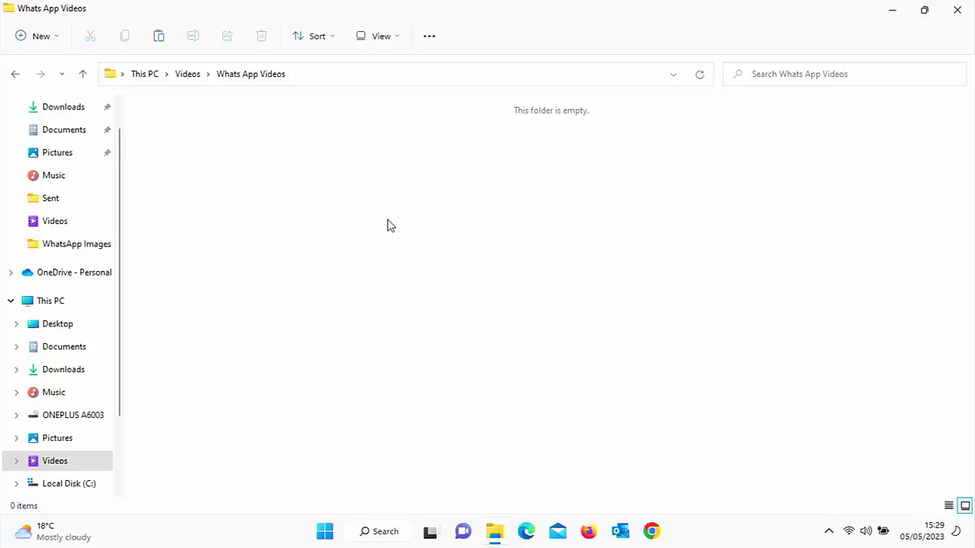
{"action": "key", "text": "ctrl+v"}
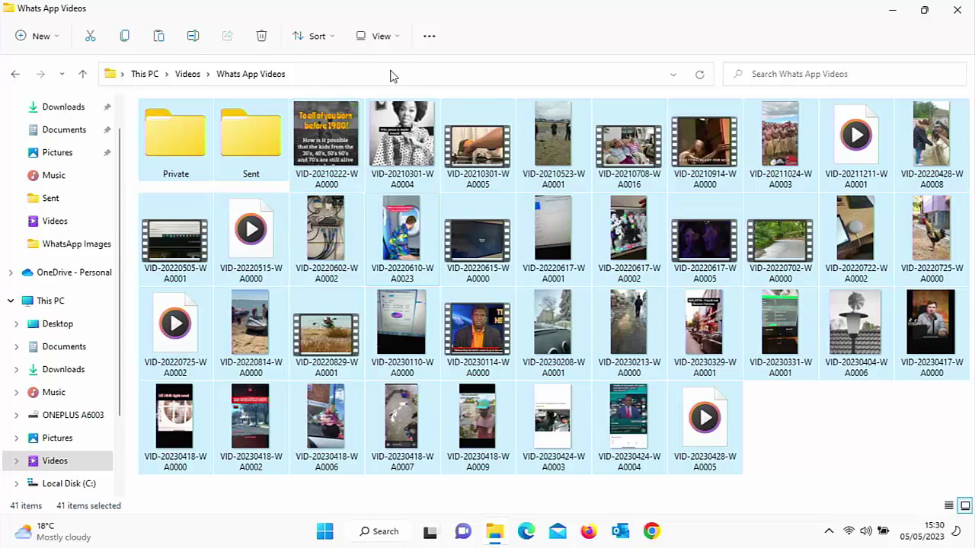
{"action": "left_click", "coordinate": [956, 14]}
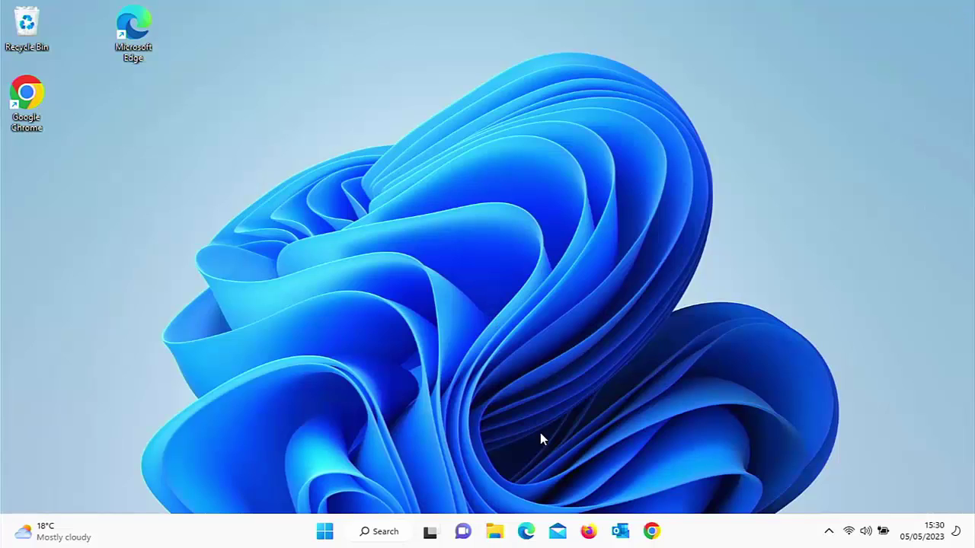
- Reopen File Explorer and go to the phone's WhatsApp Images folder inside Internal shared storage > WhatsApp > Media
{"action": "left_click", "coordinate": [493, 532]}
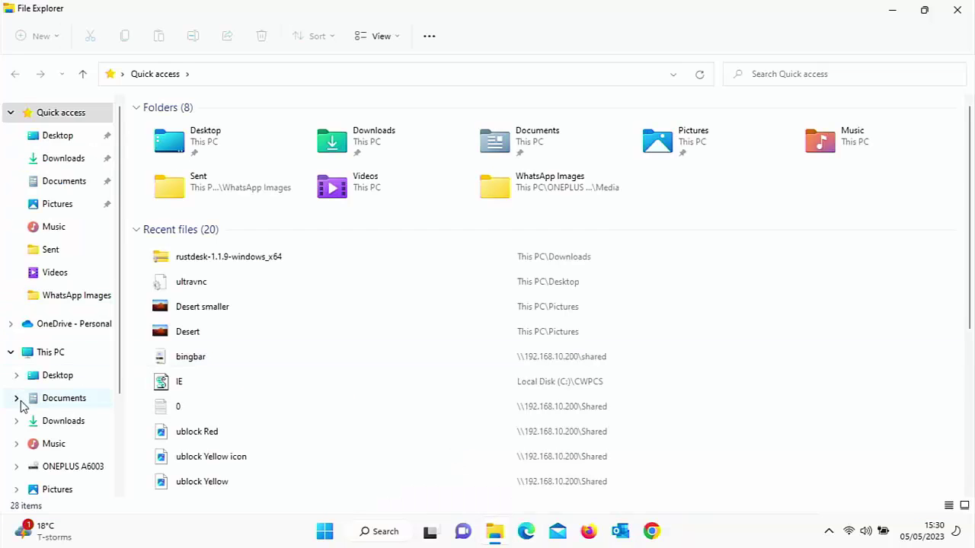
{"action": "left_click", "coordinate": [65, 467]}
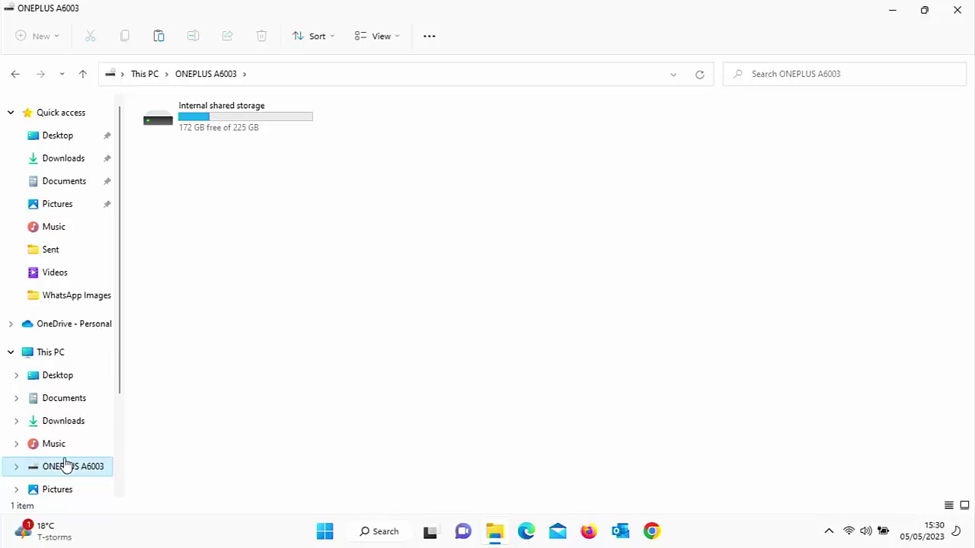
{"action": "left_click", "coordinate": [210, 109]}
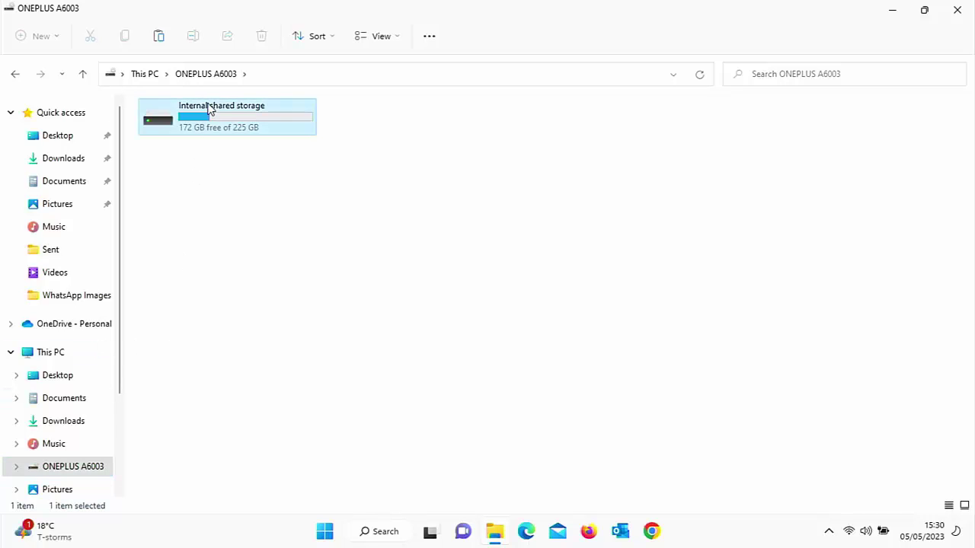
{"action": "double_click", "coordinate": [211, 109]}
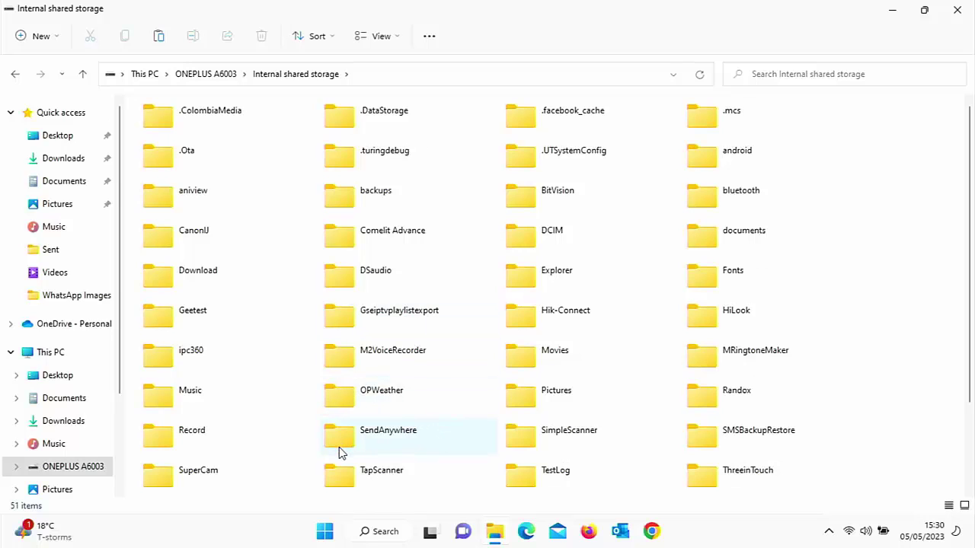
{"action": "scroll", "coordinate": [340, 452], "scroll_direction": "down", "scroll_amount": 3}
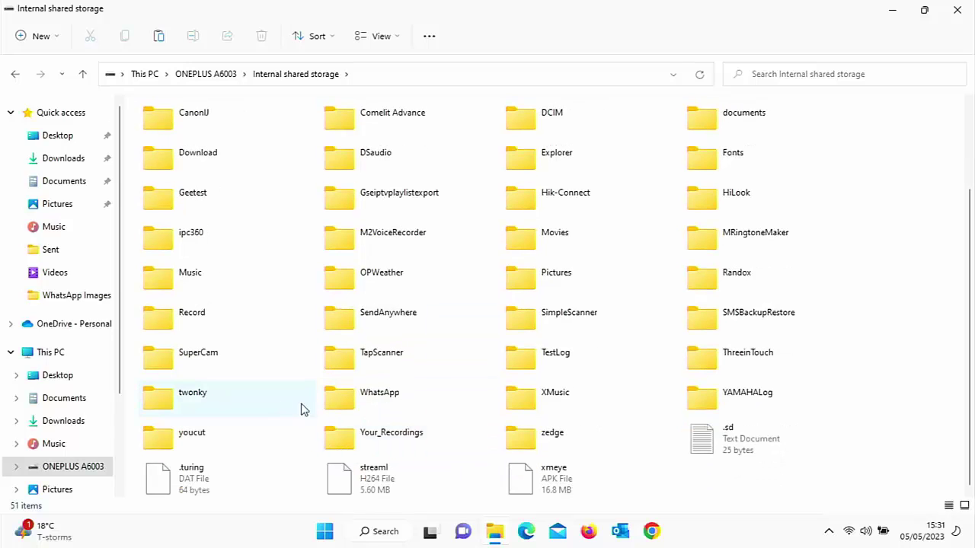
{"action": "double_click", "coordinate": [376, 398]}
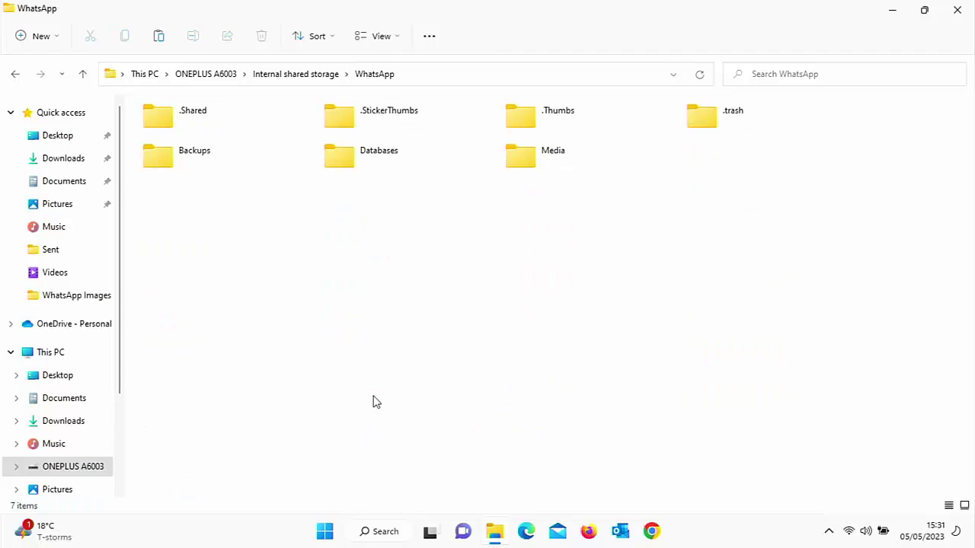
{"action": "double_click", "coordinate": [521, 157]}
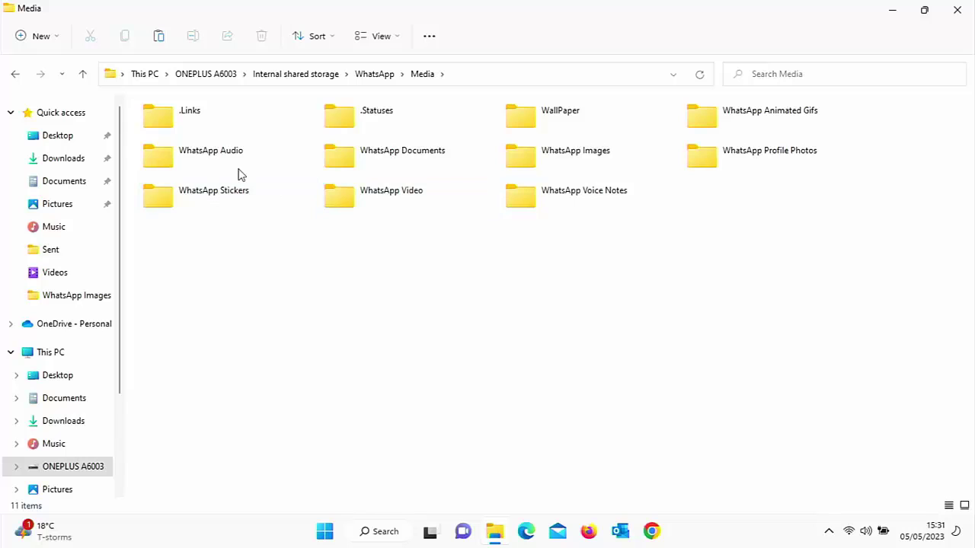
{"action": "double_click", "coordinate": [515, 162]}
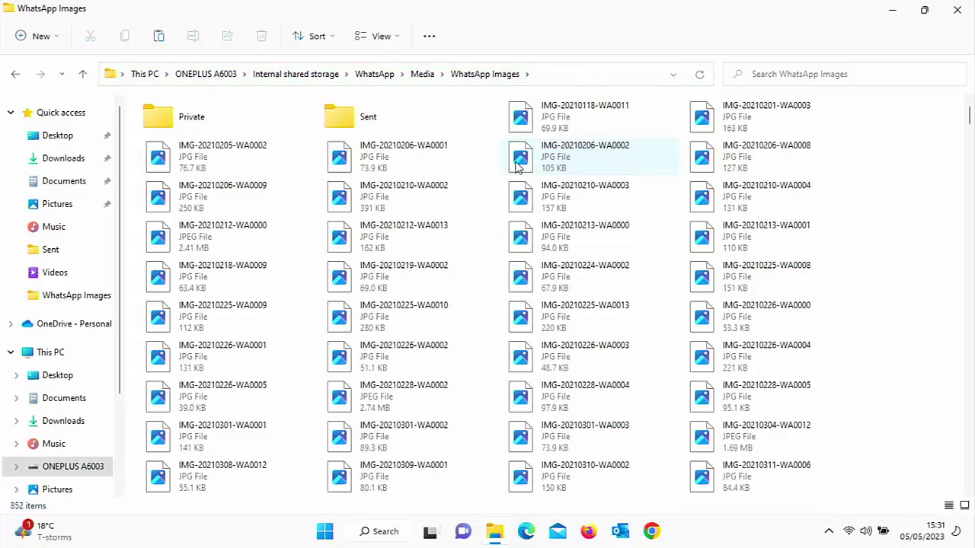
- Copy all the phone's WhatsApp Images into "Whats App Images" in Pictures again, choosing not to copy any file that already exists there
{"action": "key", "text": "ctrl+a"}
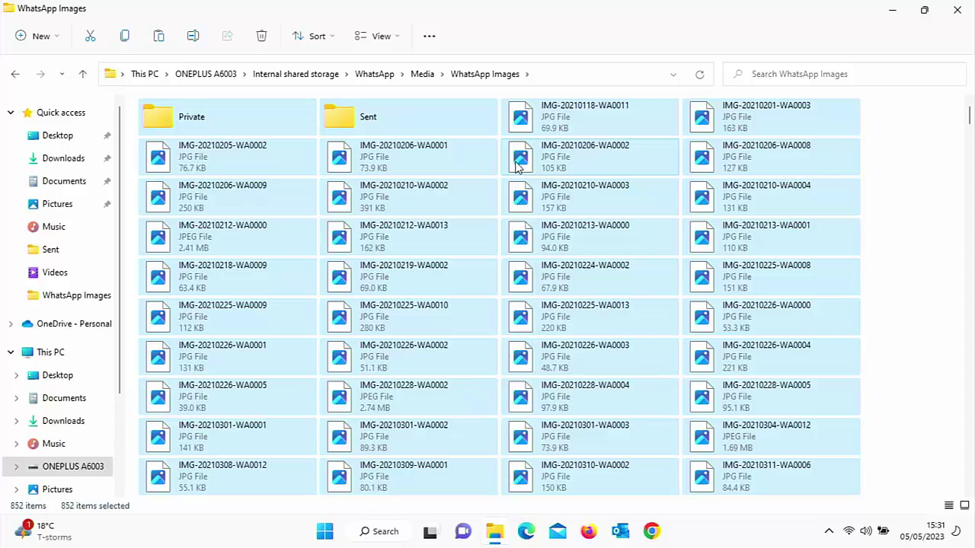
{"action": "left_click", "coordinate": [130, 205]}
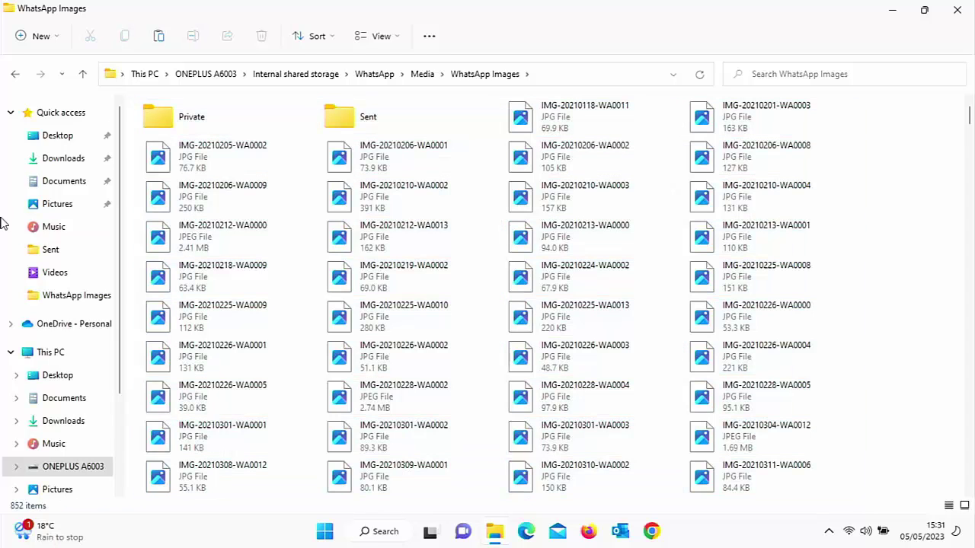
{"action": "left_click", "coordinate": [61, 207]}
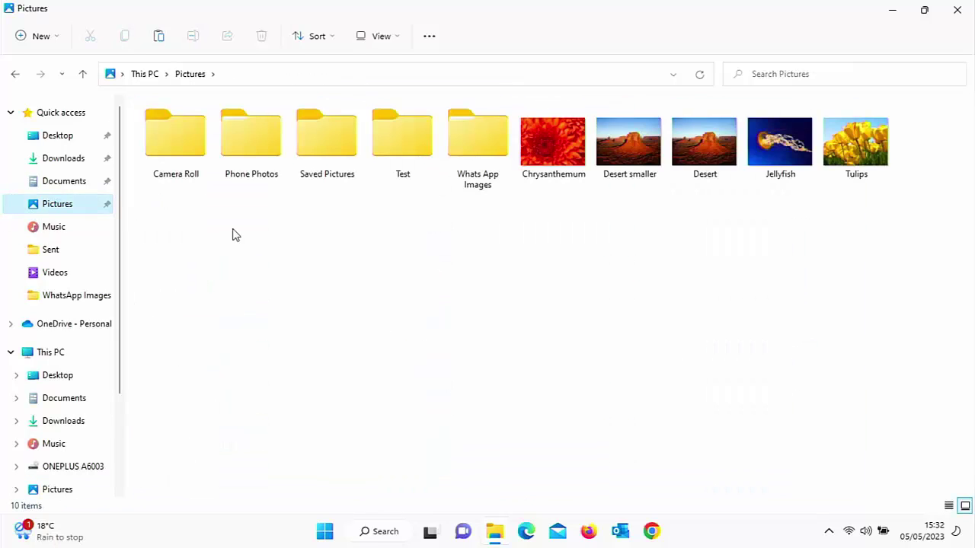
{"action": "double_click", "coordinate": [473, 149]}
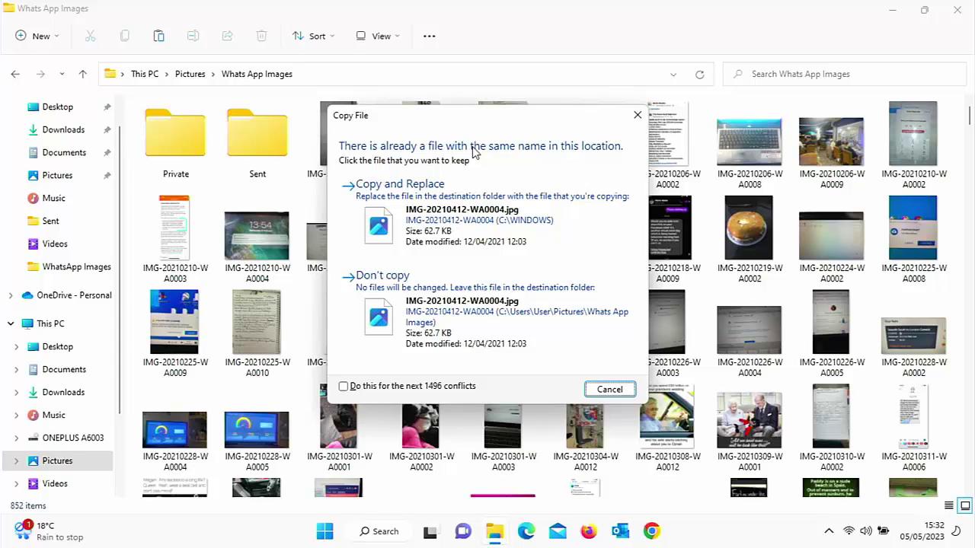
{"action": "left_click", "coordinate": [350, 389]}
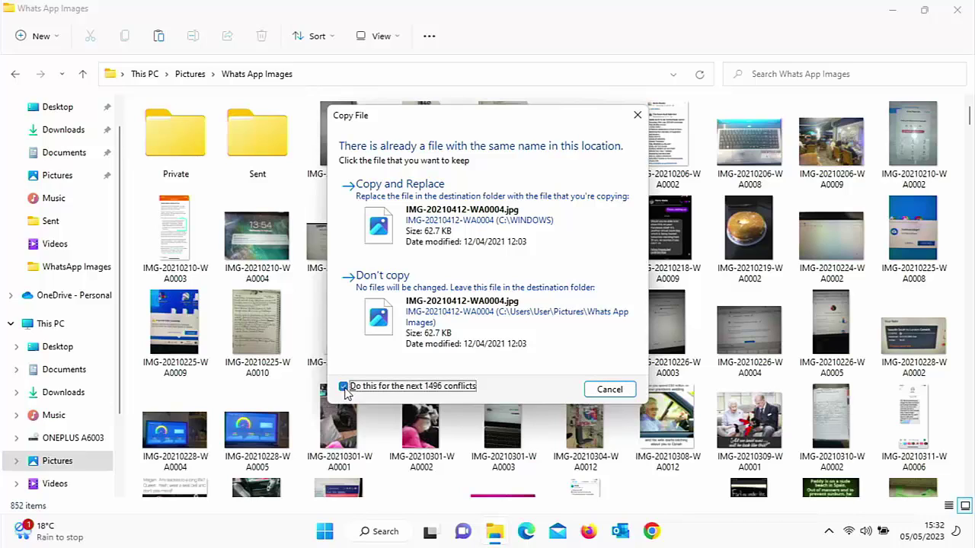
{"action": "left_click", "coordinate": [422, 293]}
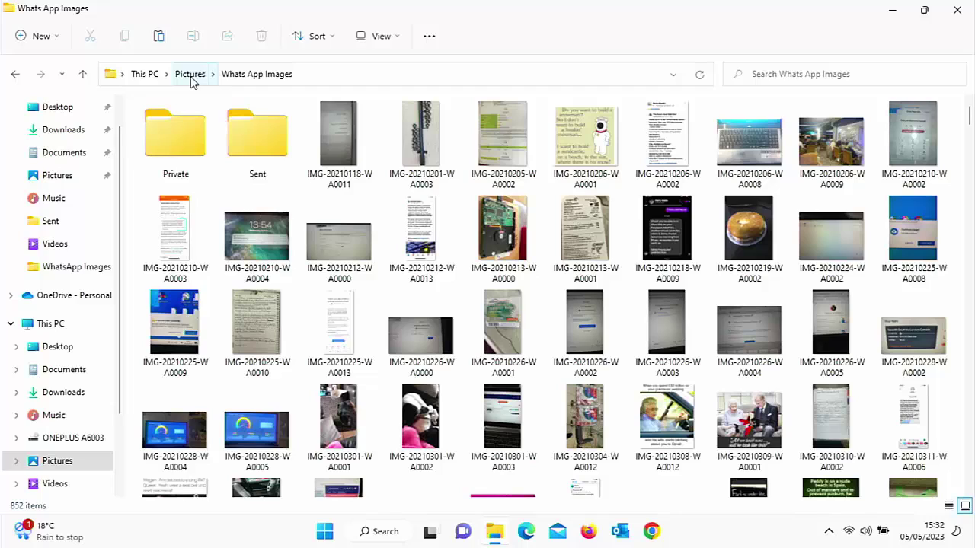
- Open the picture IMG-20210219-WA0002 from the "Whats App Images" folder
{"action": "double_click", "coordinate": [744, 233]}
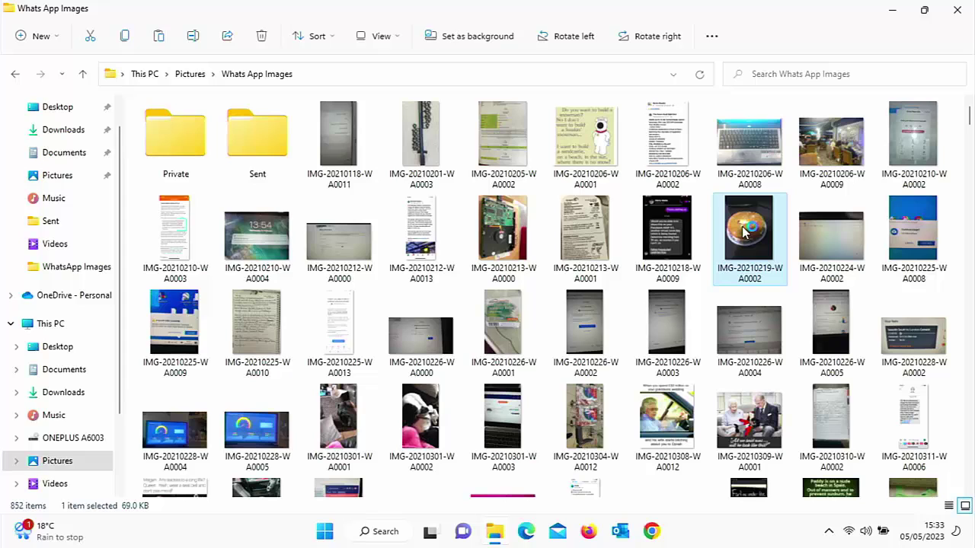